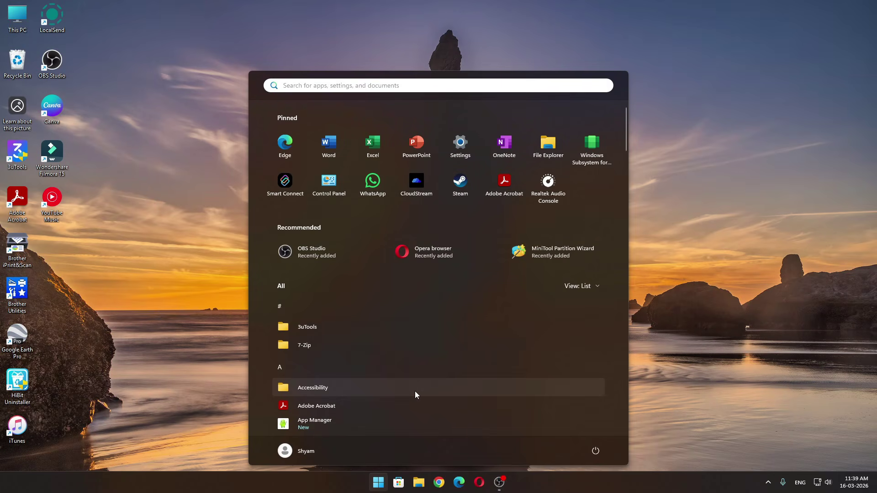
# - Enable Virtual Machine Platform and Windows Hypervisor Platform in Windows Features, and open the power options to restart the PC
pyautogui.write('turn')
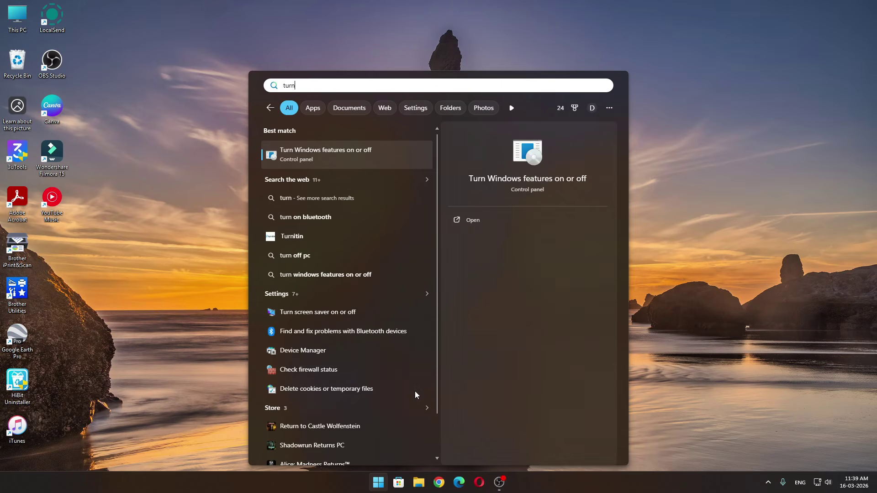
pyautogui.click(322, 151)
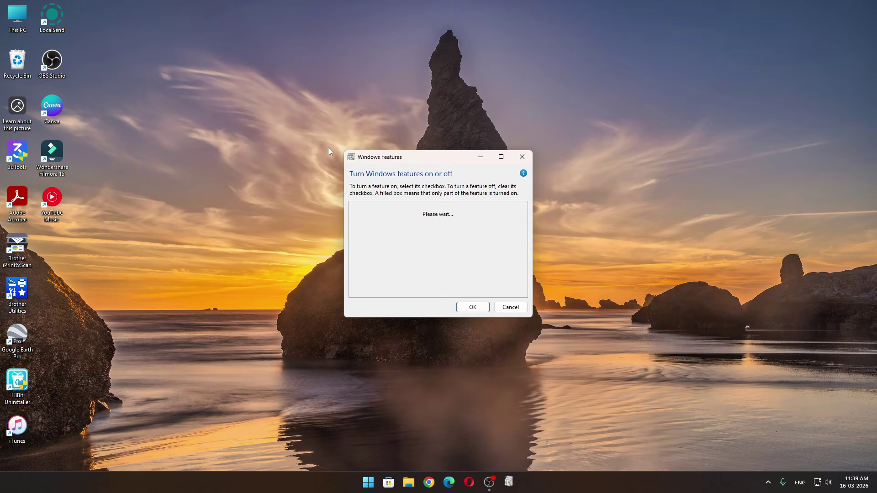
pyautogui.scroll(-6, 408, 235)
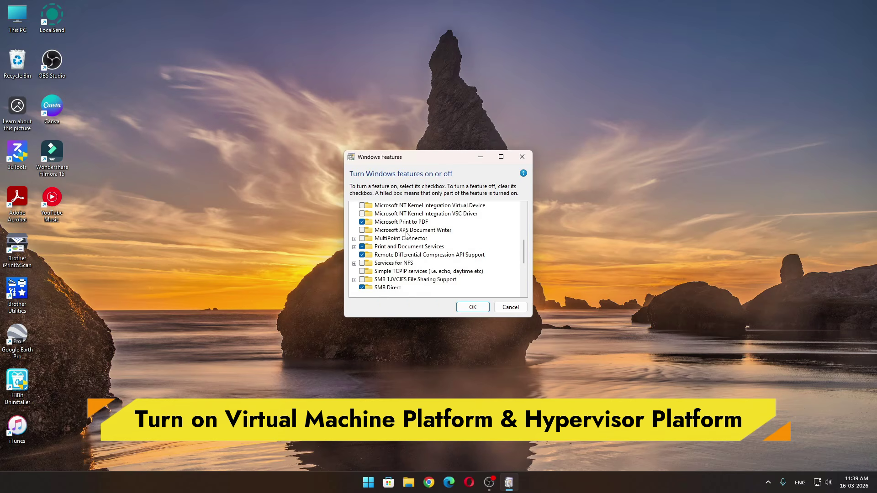
pyautogui.scroll(-4, 408, 235)
pyautogui.scroll(1, 429, 261)
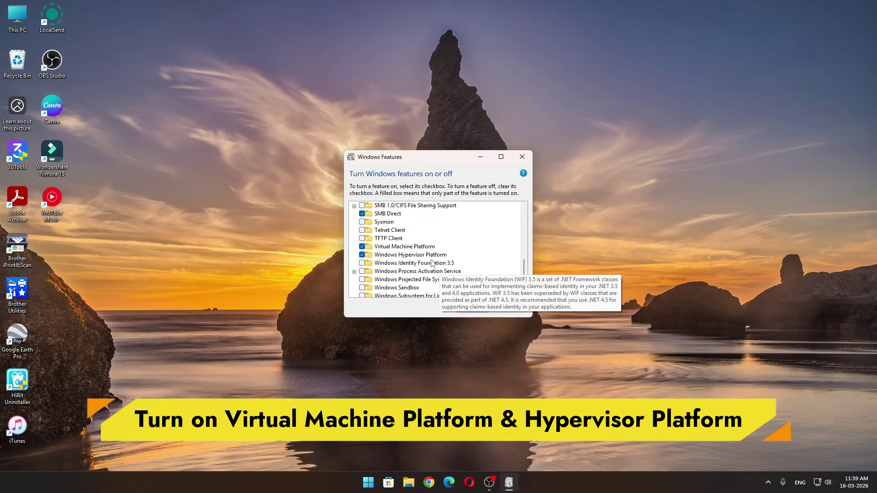
pyautogui.click(364, 249)
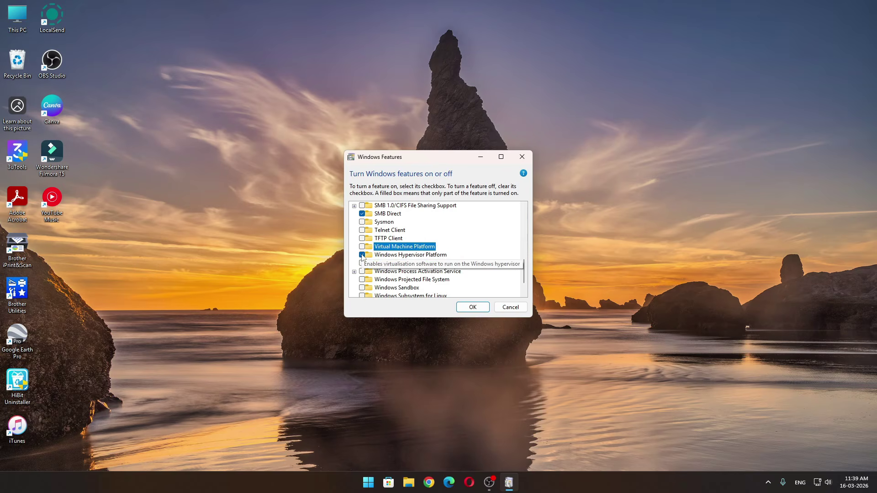
pyautogui.click(411, 255)
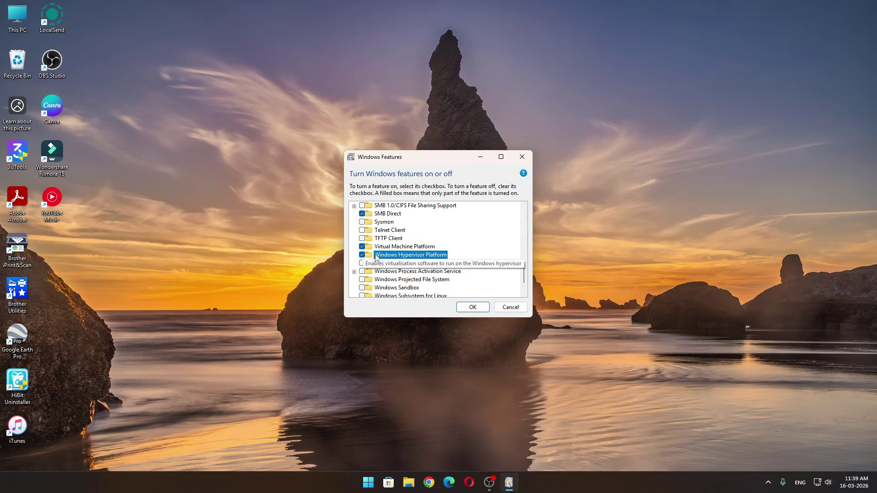
pyautogui.click(486, 310)
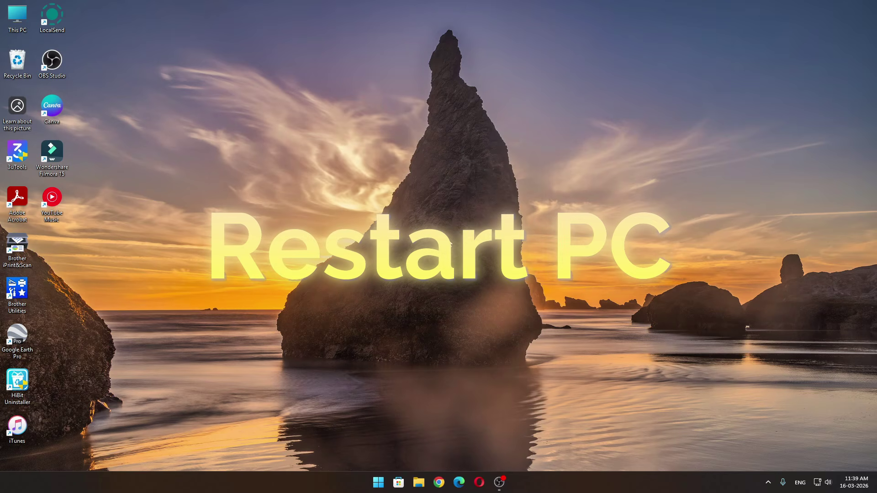
pyautogui.click(378, 483)
pyautogui.click(596, 450)
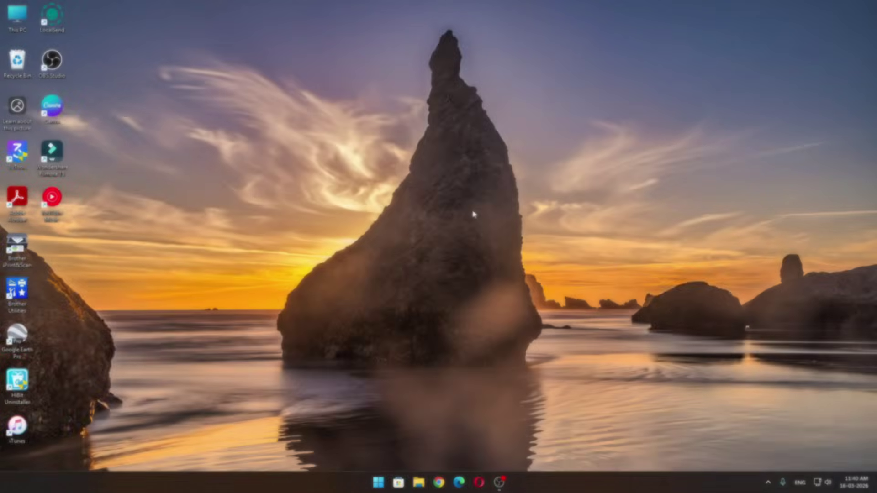
# - Turn on Developer Mode in the Advanced page of the System settings, accept the security confirmation, and close Settings
pyautogui.press('super')
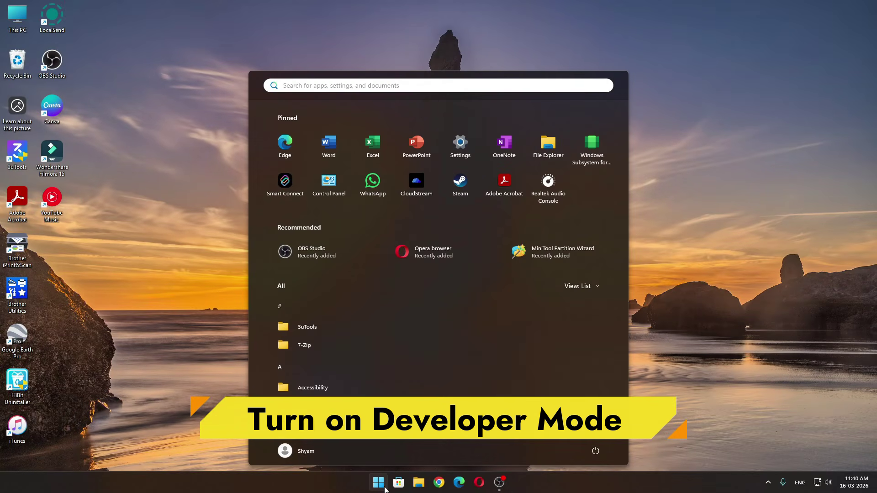
pyautogui.click(456, 154)
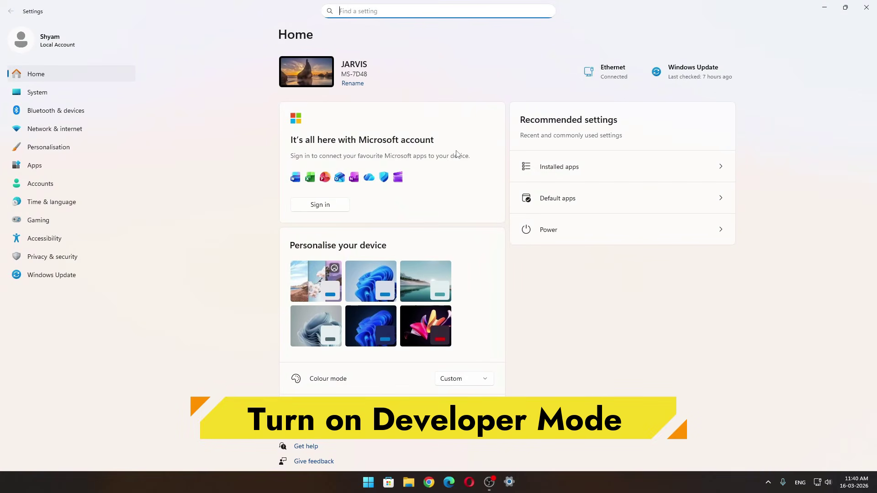
pyautogui.click(64, 91)
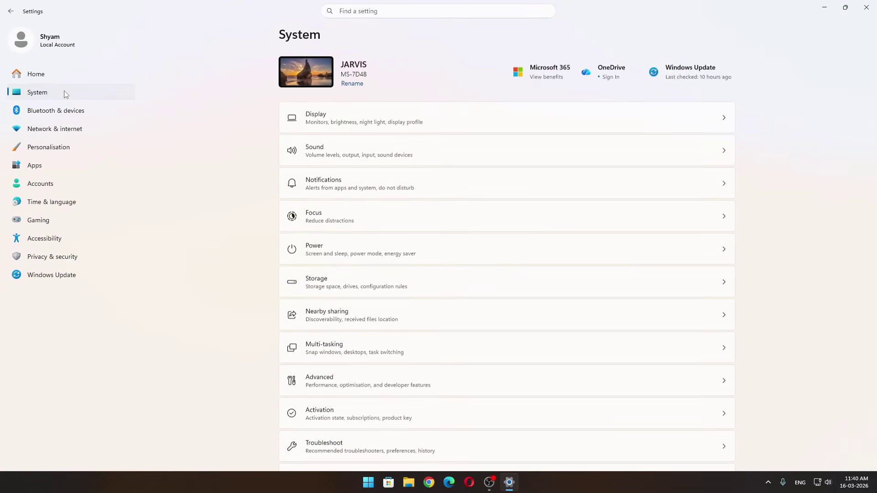
pyautogui.scroll(-5, 431, 364)
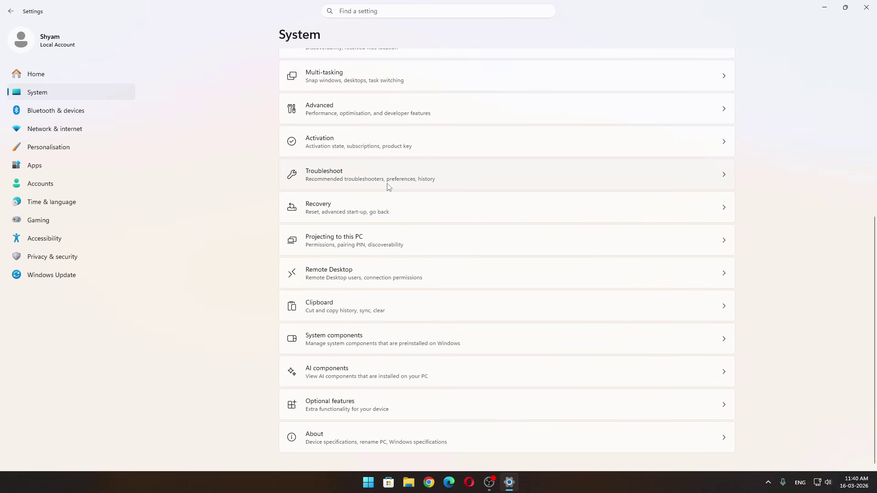
pyautogui.click(389, 115)
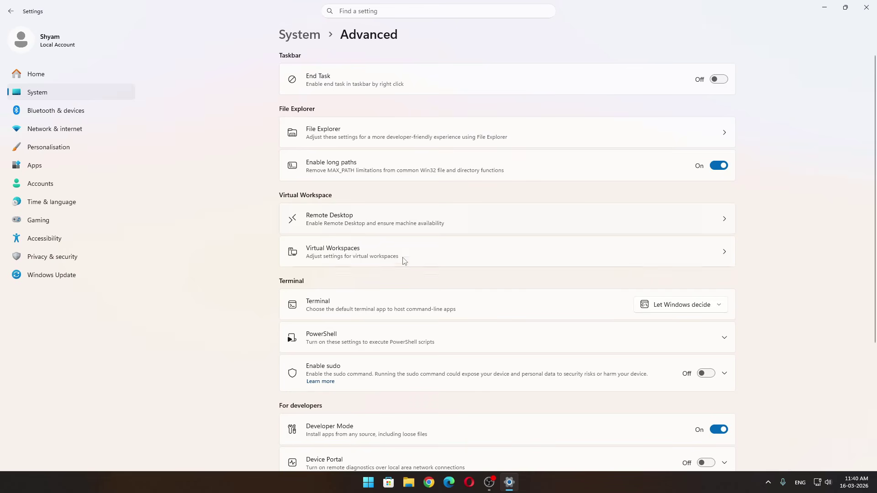
pyautogui.scroll(-4, 404, 261)
pyautogui.click(719, 253)
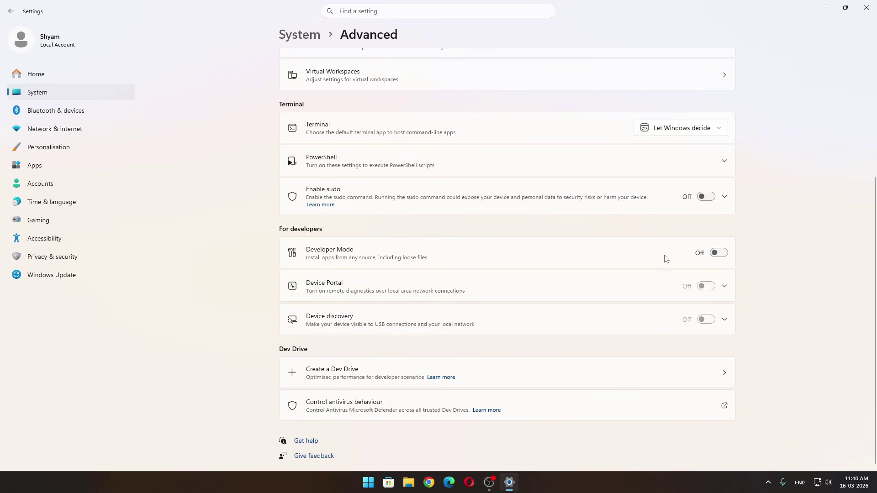
pyautogui.click(719, 252)
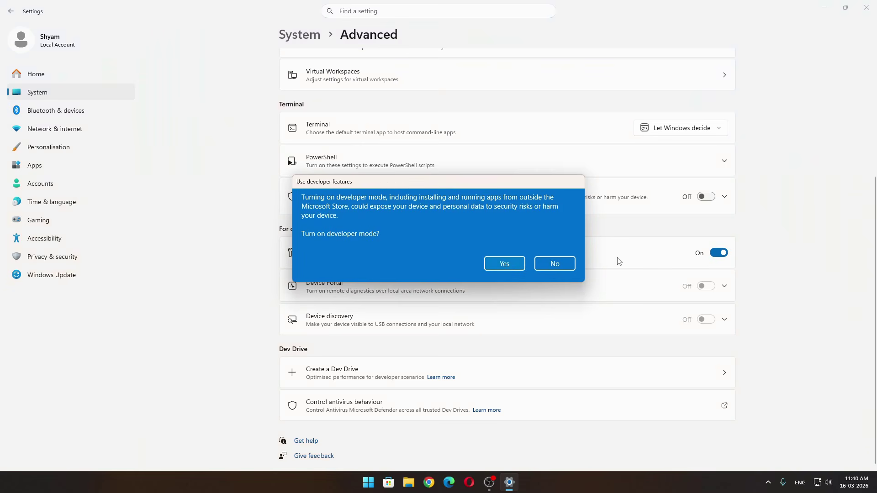
pyautogui.click(500, 268)
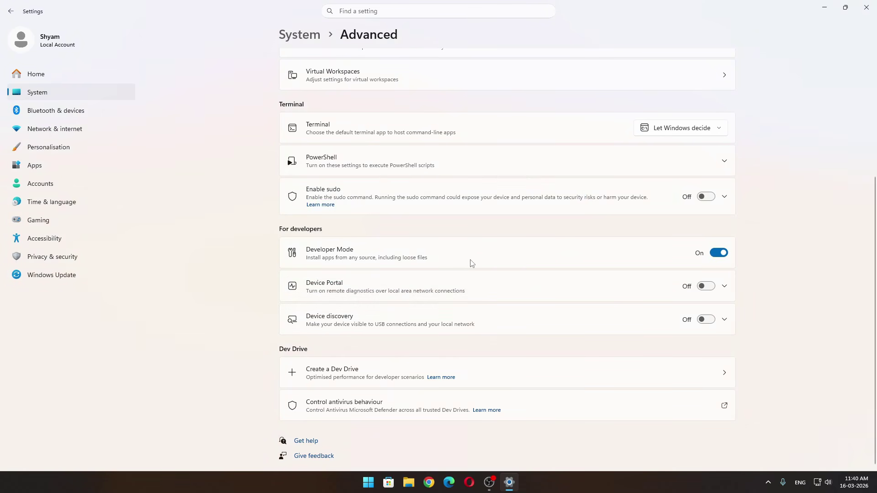
pyautogui.click(866, 7)
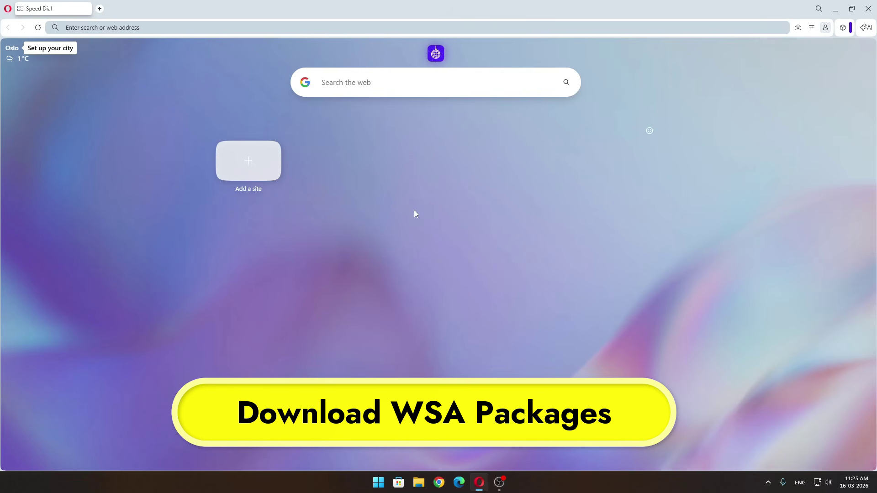
# - Search the web for WSA in Opera and open the MustardChef/WSABuilds GitHub repository
pyautogui.write('WSA')
pyautogui.press('Return')
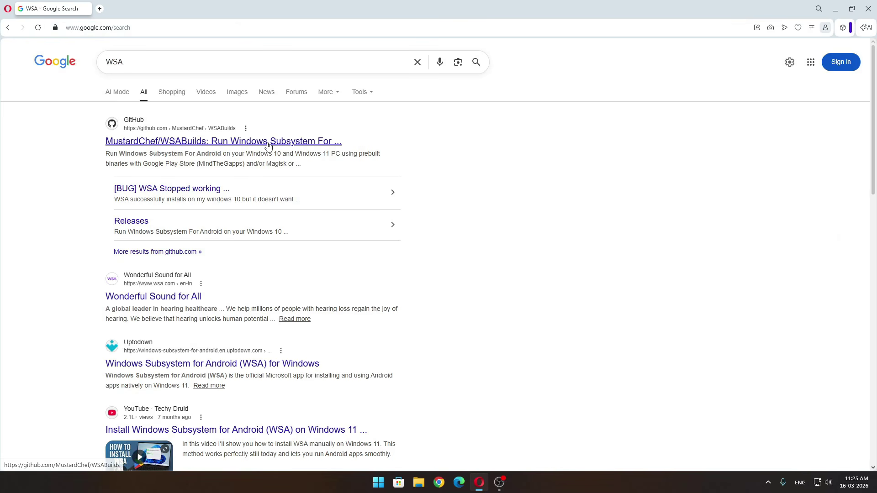
pyautogui.click(268, 142)
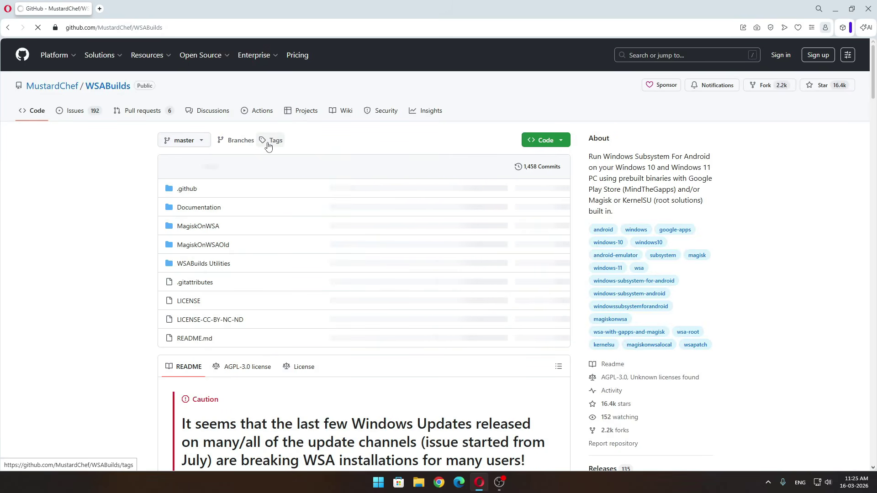
# - Download the magisk-30.6.30600 stable NoGApps and GApps-13.0-NoAmazon archives from the latest release, WSABuilds LTS Build #7 for Windows 11 x64
pyautogui.scroll(-7, 766, 339)
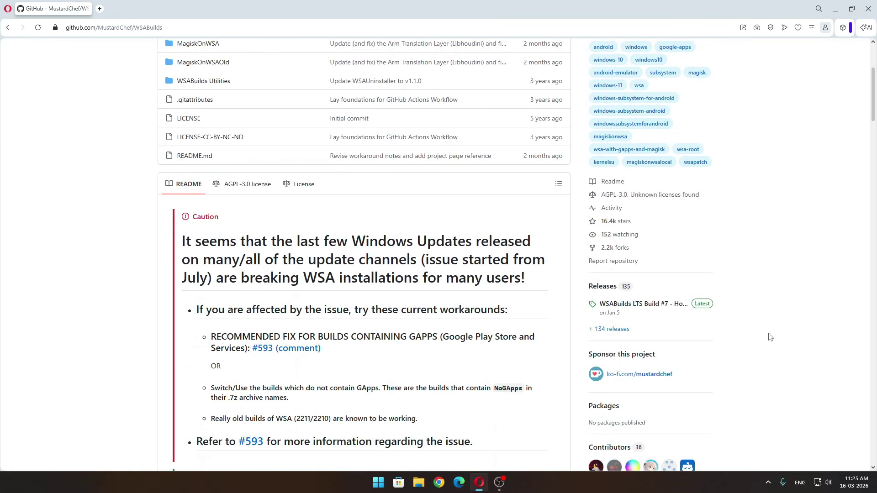
pyautogui.click(659, 172)
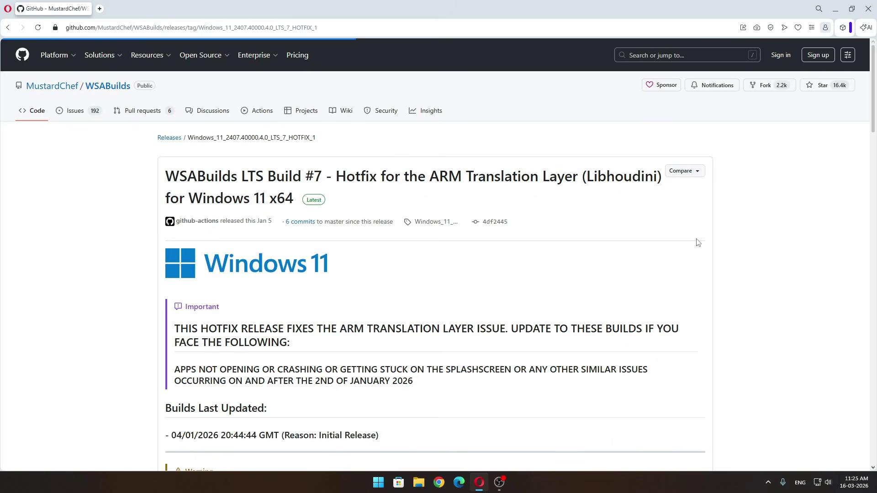
pyautogui.scroll(-20, 589, 249)
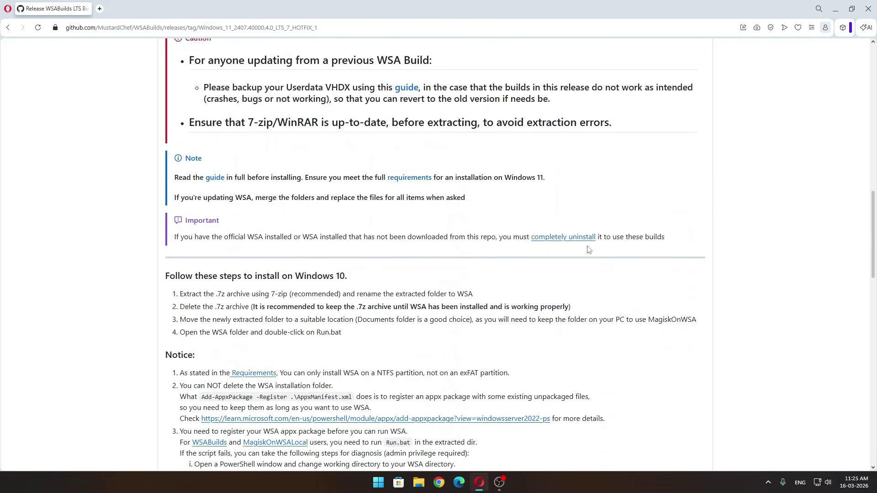
pyautogui.scroll(-8, 588, 249)
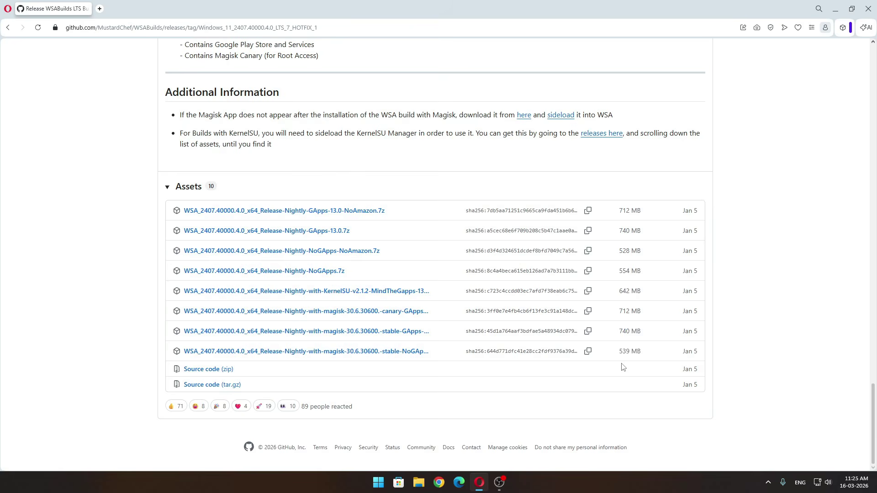
pyautogui.click(336, 355)
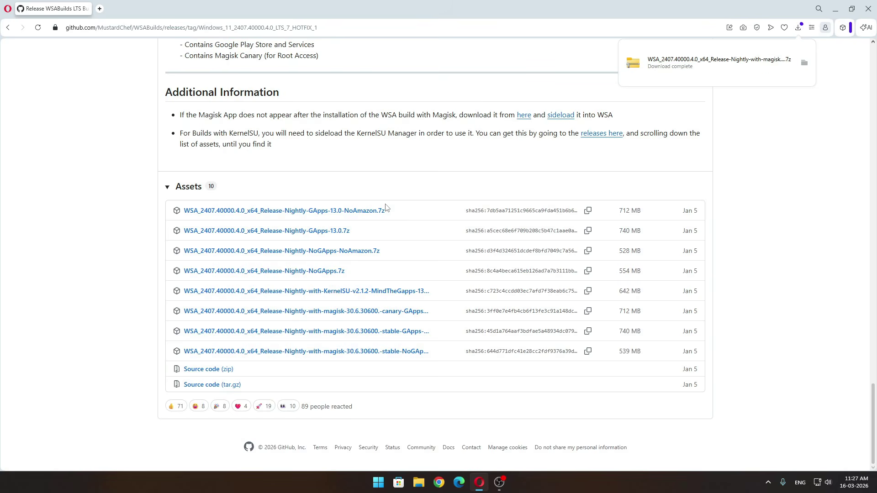
pyautogui.click(324, 213)
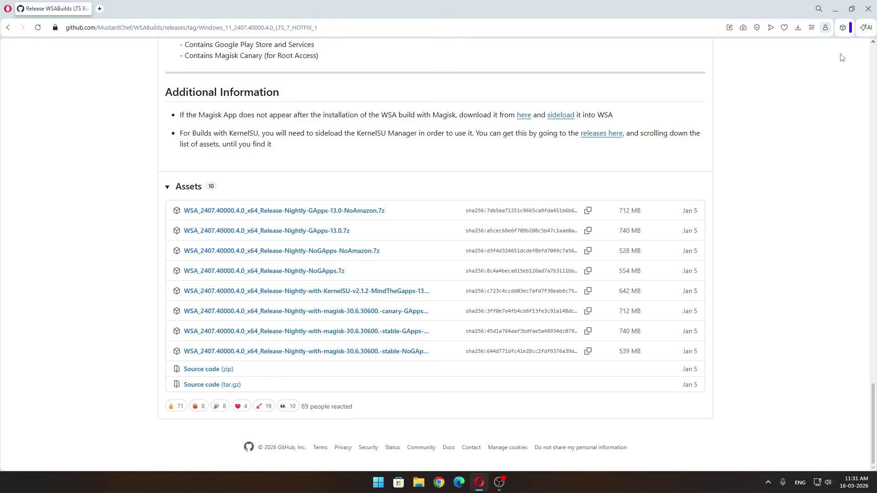
# - Extract the downloaded magisk-30.6.30600 stable NoGApps-NoAmazon archive in the Downloads folder, keeping the default destination
pyautogui.click(798, 27)
pyautogui.click(803, 119)
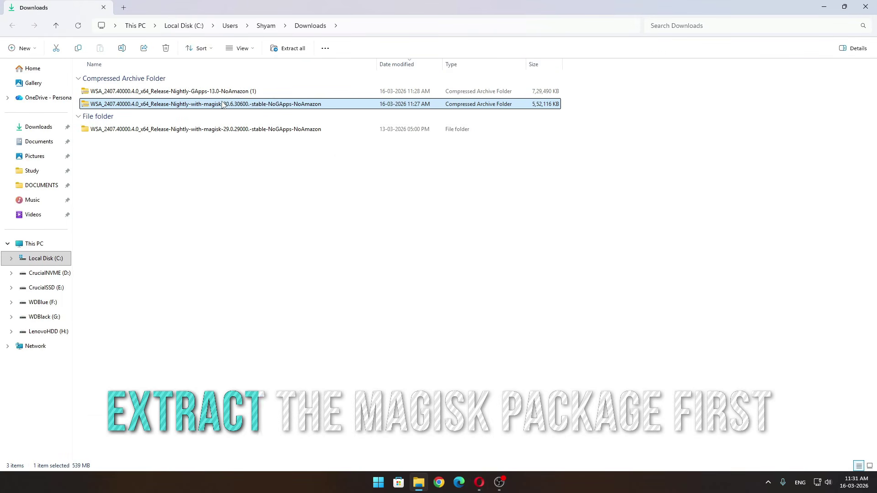
pyautogui.rightClick(224, 105)
pyautogui.click(274, 224)
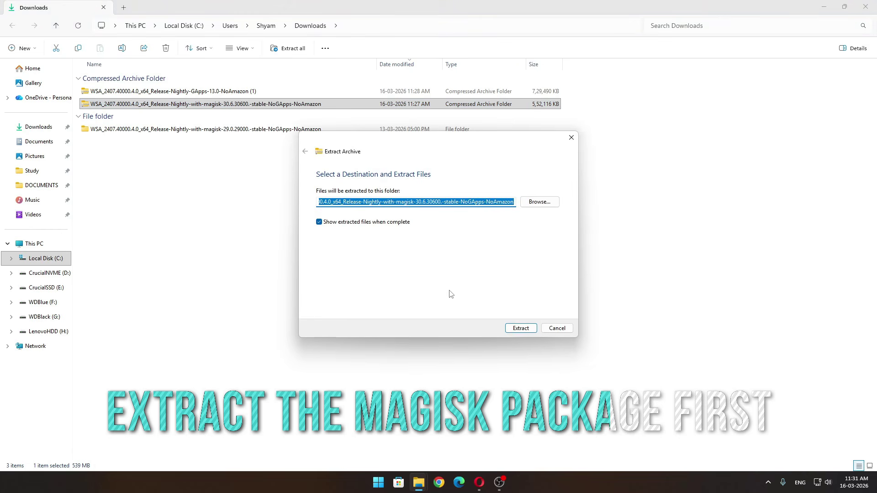
pyautogui.click(466, 315)
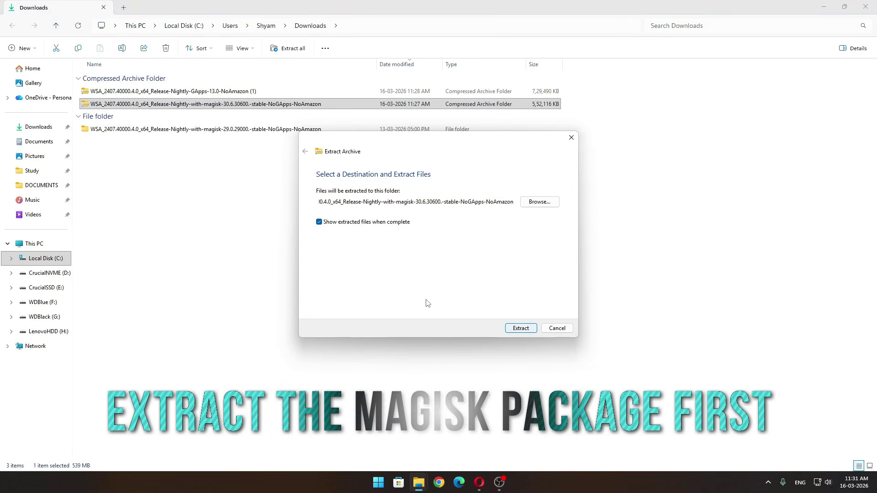
pyautogui.press('Return')
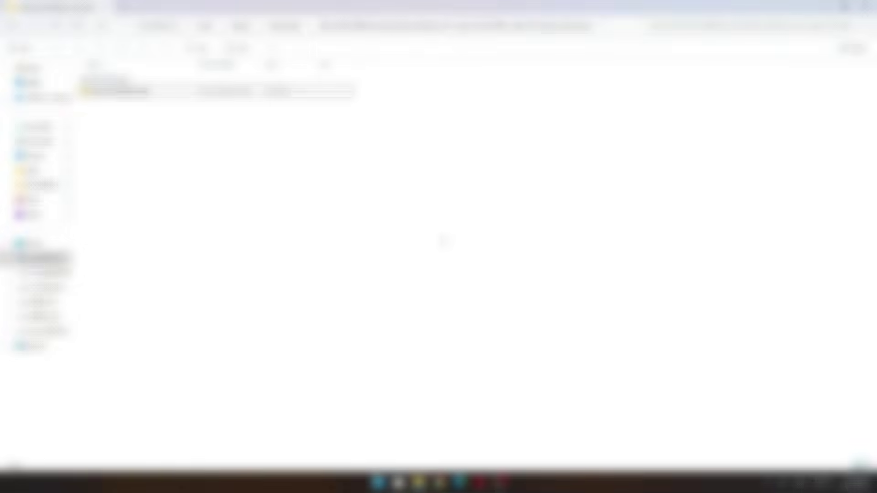
# - Rename the extracted WSA_2407.40000.4.0_x64 folder as WSA
pyautogui.click(142, 94)
pyautogui.rightClick(144, 93)
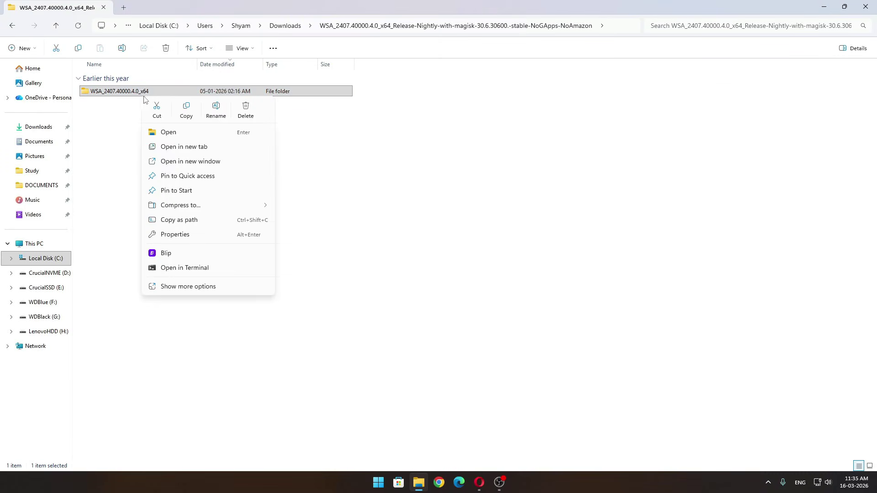
pyautogui.click(215, 110)
pyautogui.write('WSA')
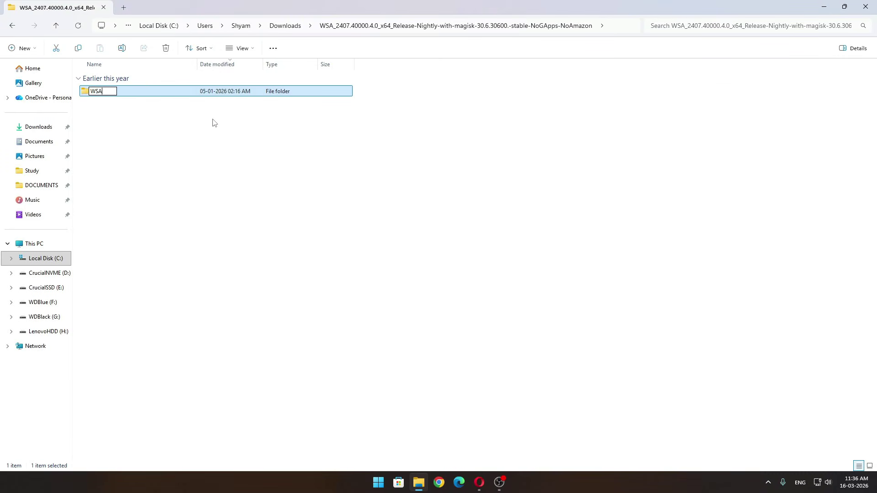
pyautogui.press('Return')
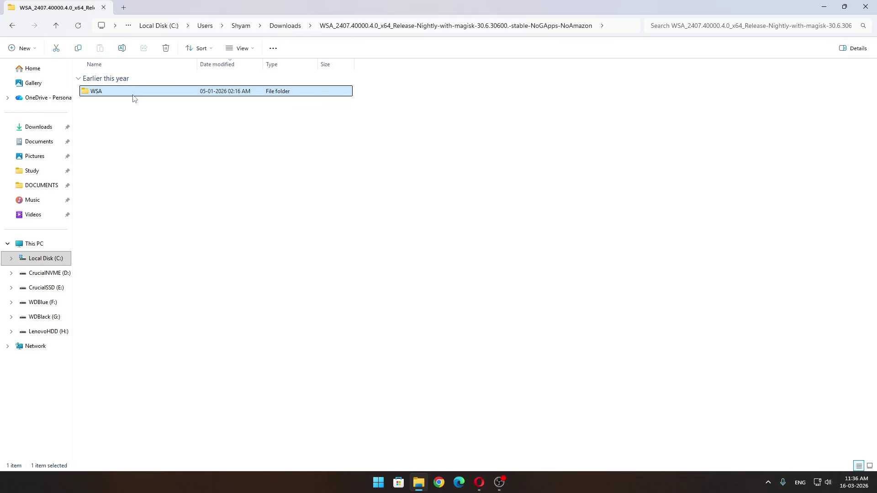
# - Move the WSA folder out of the extracted package folder into Downloads
pyautogui.rightClick(132, 97)
pyautogui.click(151, 109)
pyautogui.click(56, 27)
pyautogui.rightClick(175, 276)
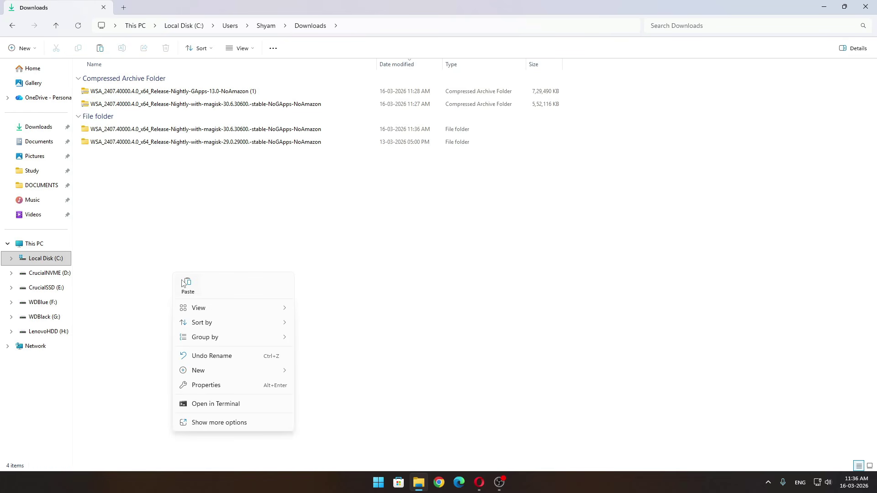
pyautogui.click(183, 285)
# - Run the Run batch file in the Downloads WSA folder as administrator, accepting the security warning
pyautogui.doubleClick(104, 156)
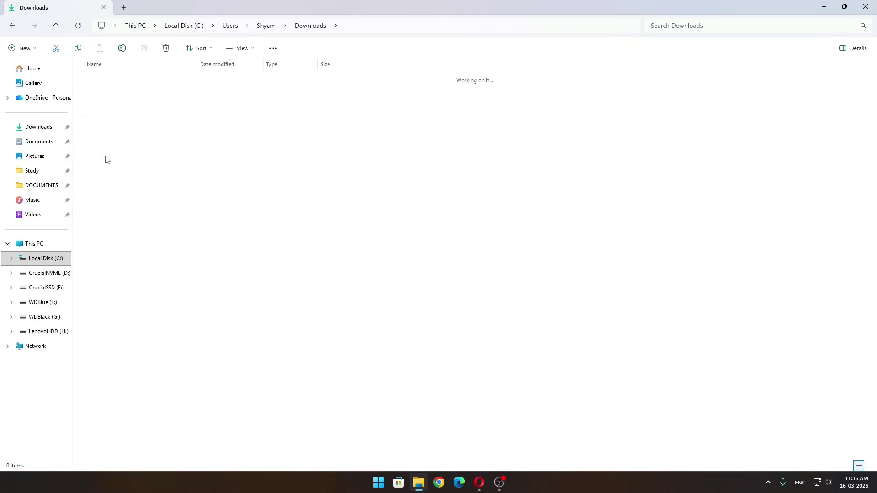
pyautogui.click(97, 207)
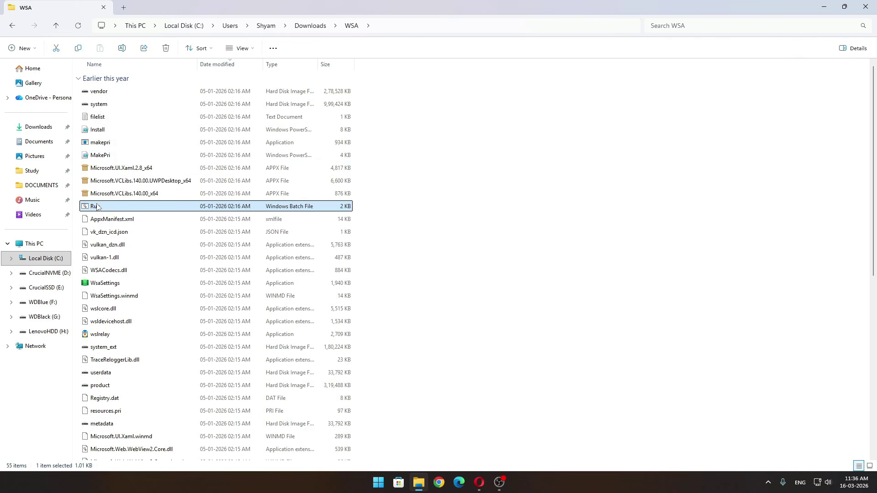
pyautogui.rightClick(98, 207)
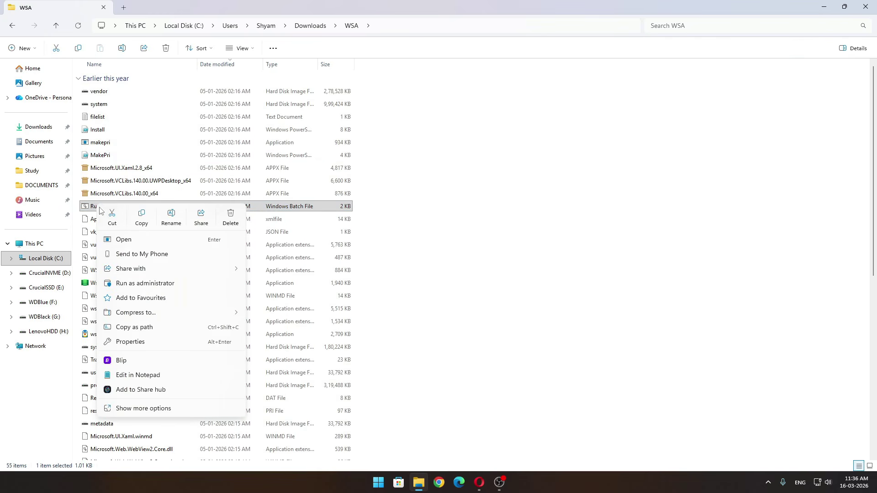
pyautogui.click(137, 284)
pyautogui.click(469, 249)
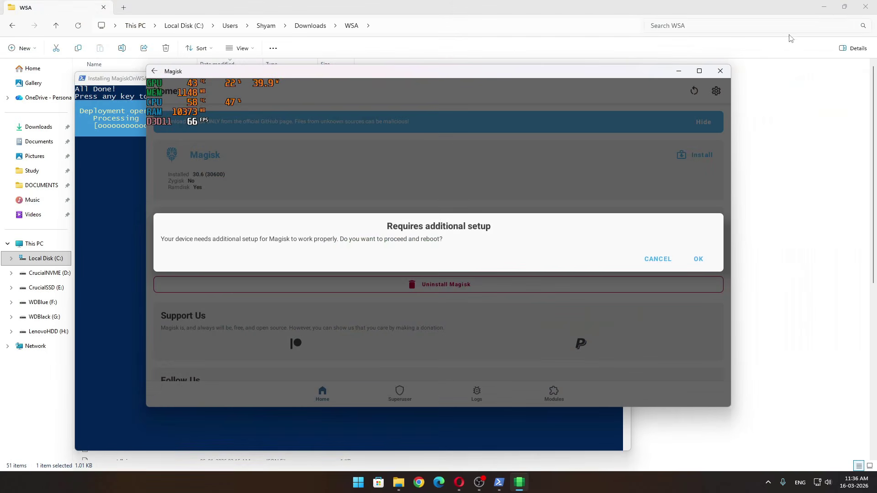
# - Decline Magisk's additional setup and close both Magisk and the installer window
pyautogui.click(658, 259)
pyautogui.click(720, 71)
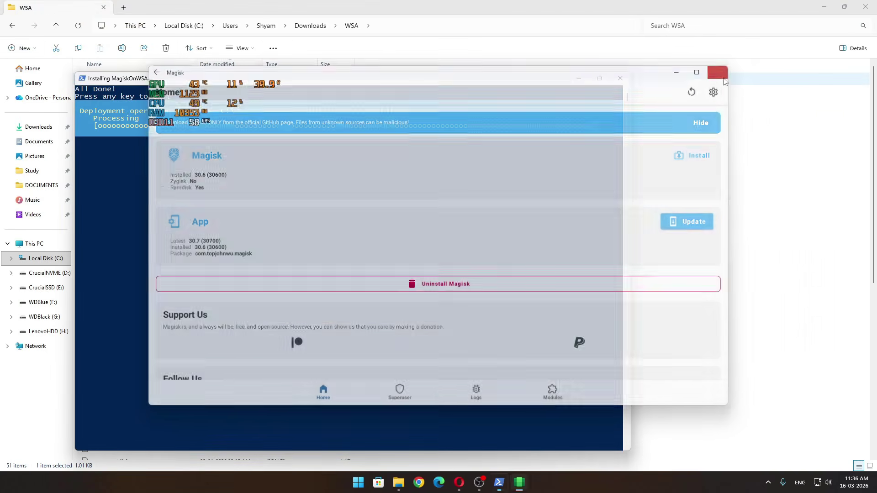
pyautogui.click(620, 78)
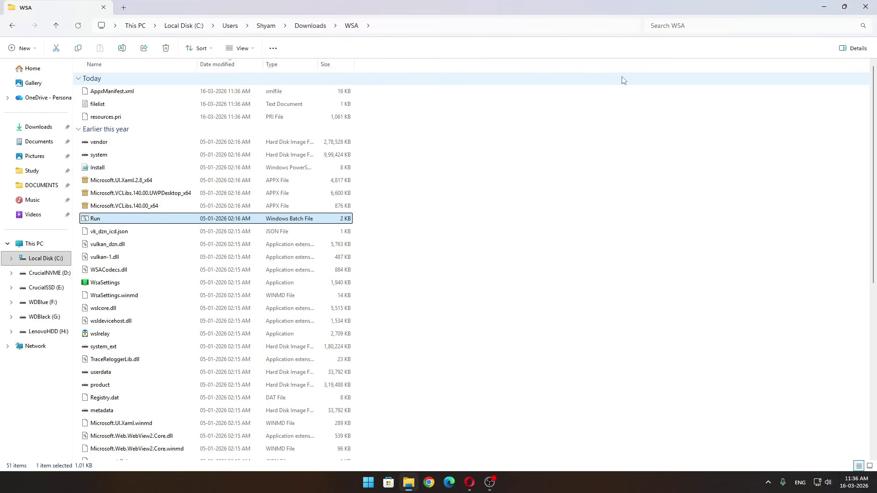
# - Extract the GApps-13.0-NoAmazon archive in the Downloads folder, keeping the default destination
pyautogui.click(55, 25)
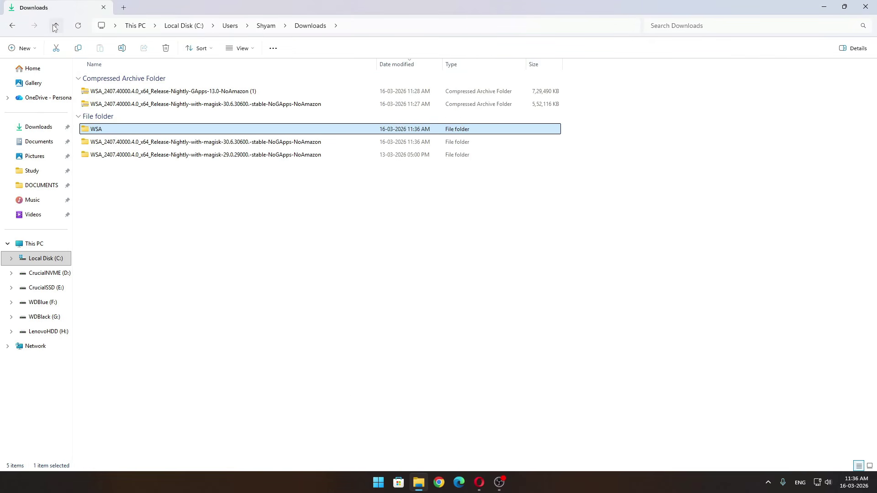
pyautogui.click(192, 91)
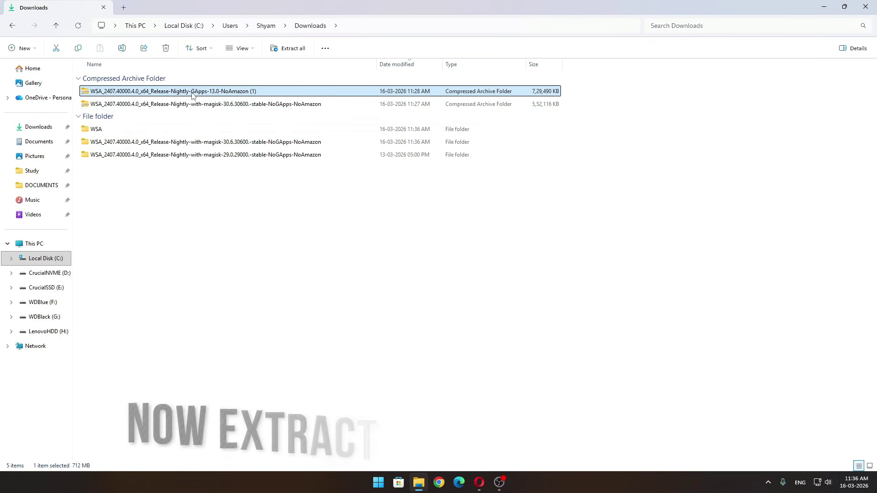
pyautogui.rightClick(193, 93)
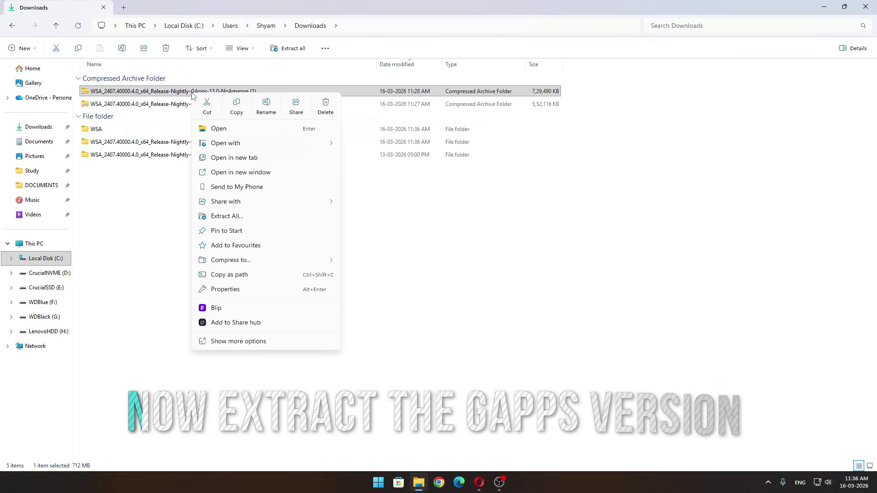
pyautogui.click(223, 216)
pyautogui.click(520, 328)
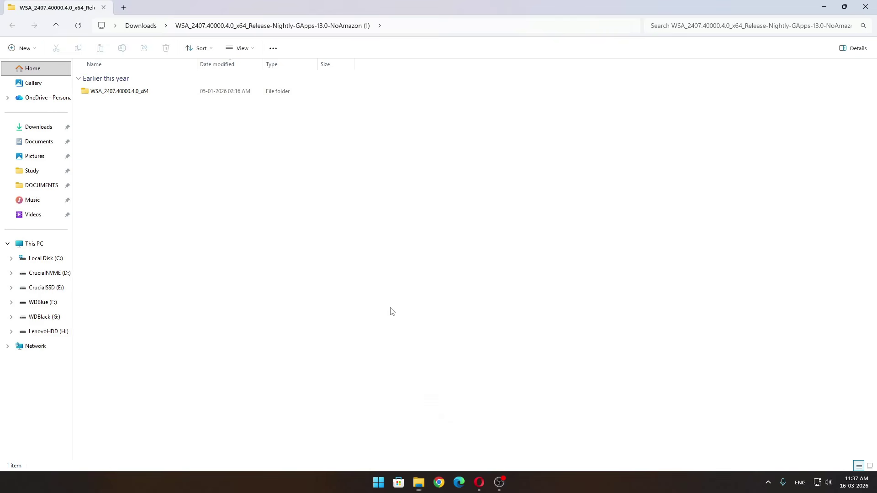
# - Move all files from the extracted GApps WSA_2407.40000.4.0_x64 folder into the Downloads WSA folder, replacing the files with the same names
pyautogui.doubleClick(145, 93)
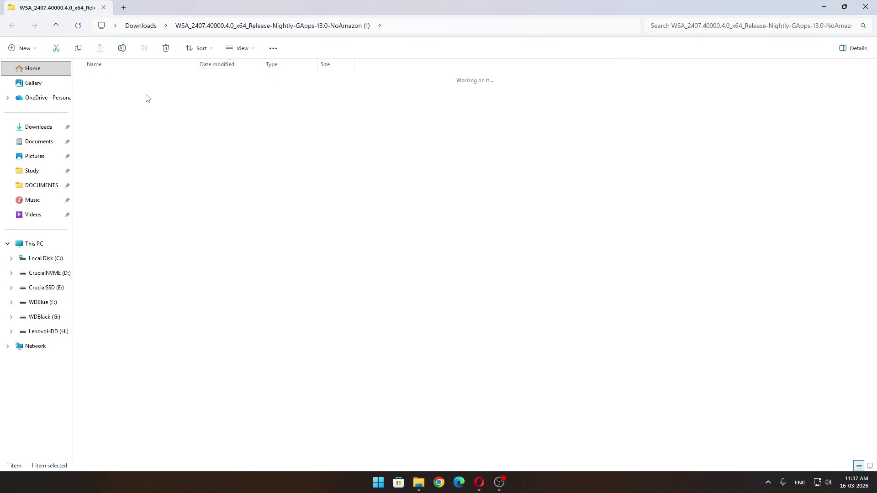
pyautogui.hotkey('ctrl', 'a')
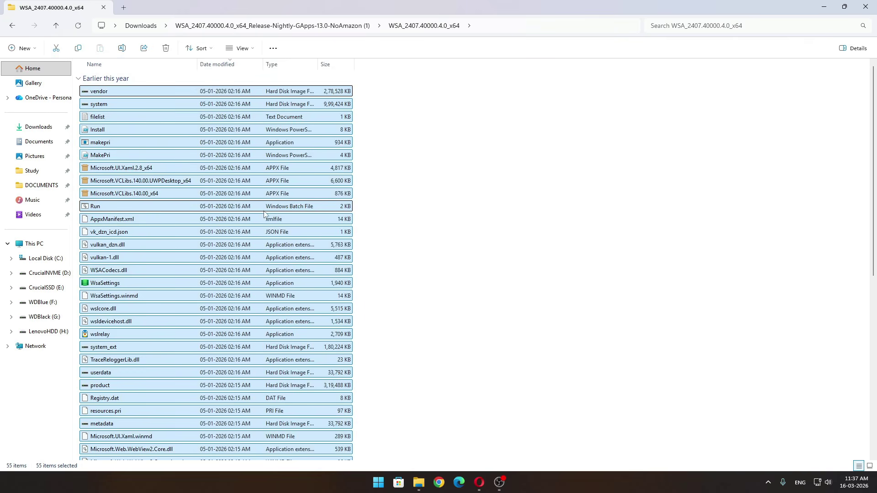
pyautogui.rightClick(250, 196)
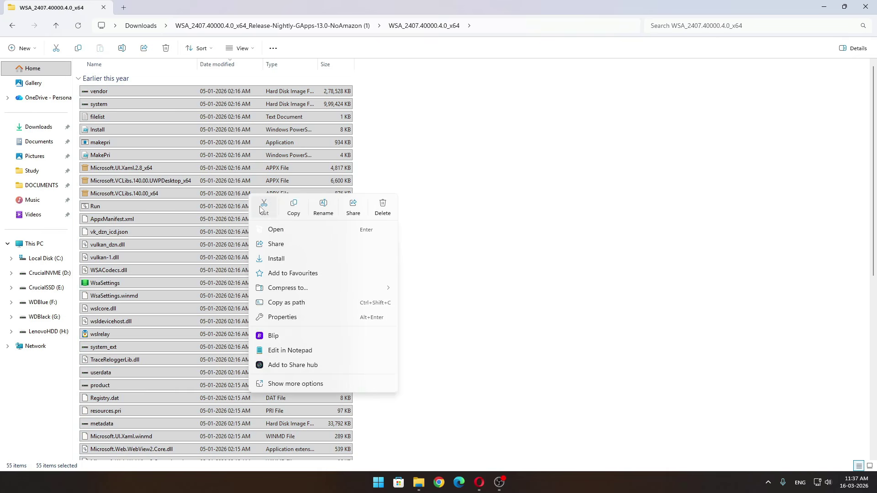
pyautogui.click(263, 208)
pyautogui.click(57, 29)
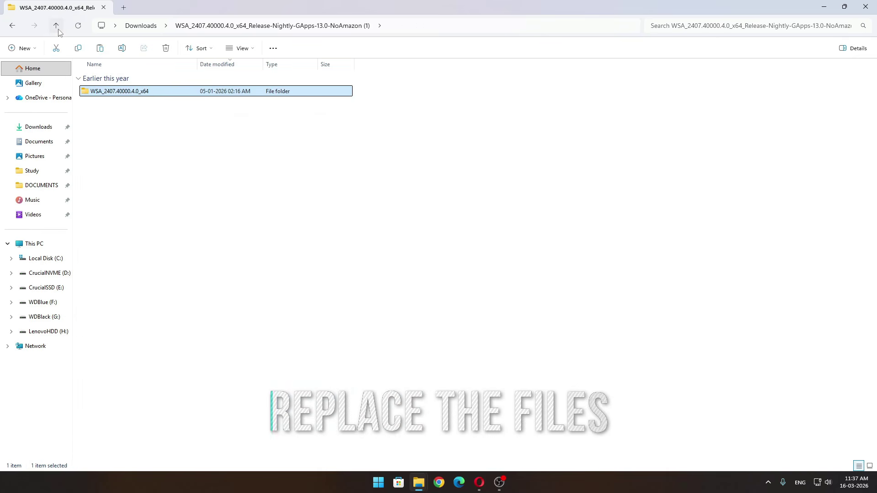
pyautogui.click(57, 28)
pyautogui.doubleClick(254, 105)
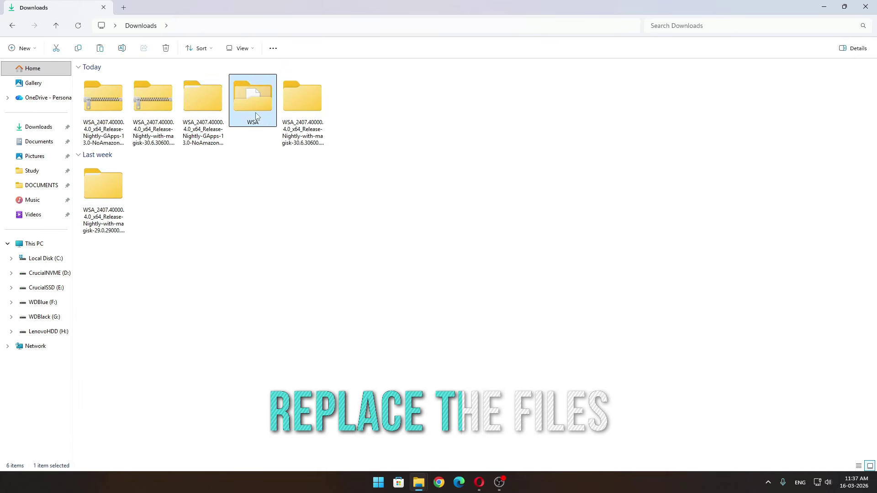
pyautogui.rightClick(522, 155)
pyautogui.click(530, 166)
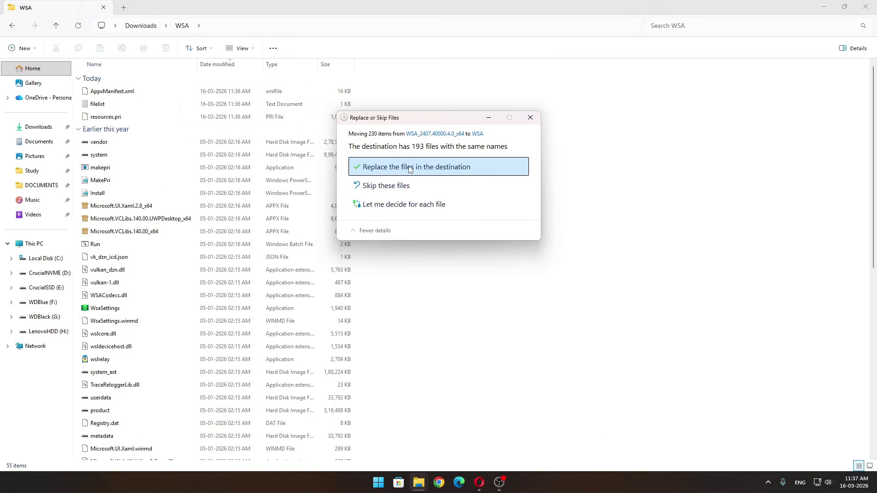
pyautogui.click(429, 169)
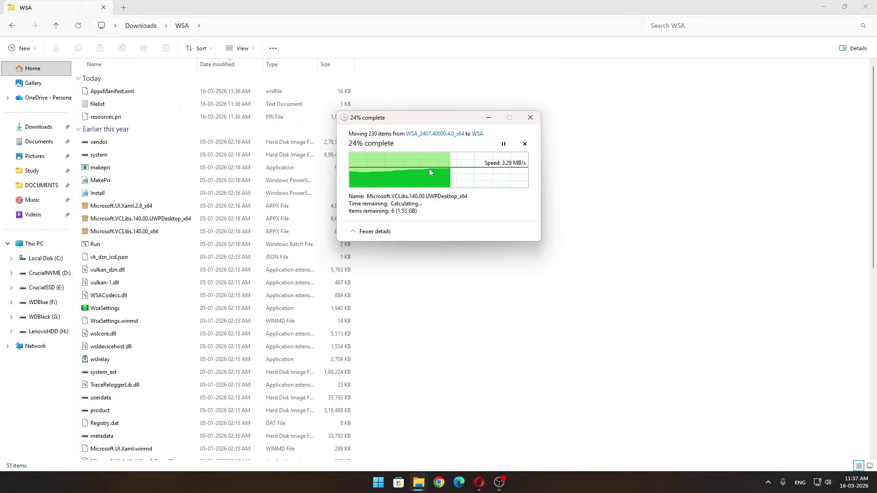
pyautogui.click(430, 173)
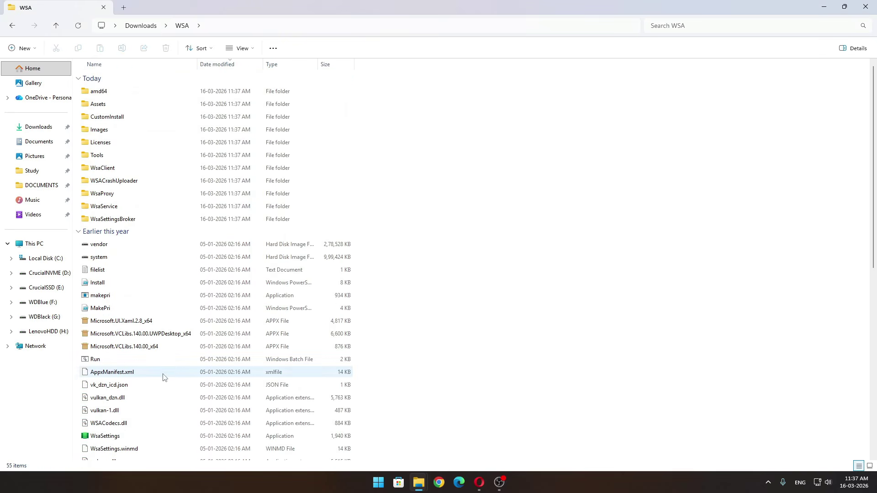
# - Run the replaced Run batch file in the WSA folder as administrator, accepting the security warning
pyautogui.click(102, 364)
pyautogui.rightClick(102, 364)
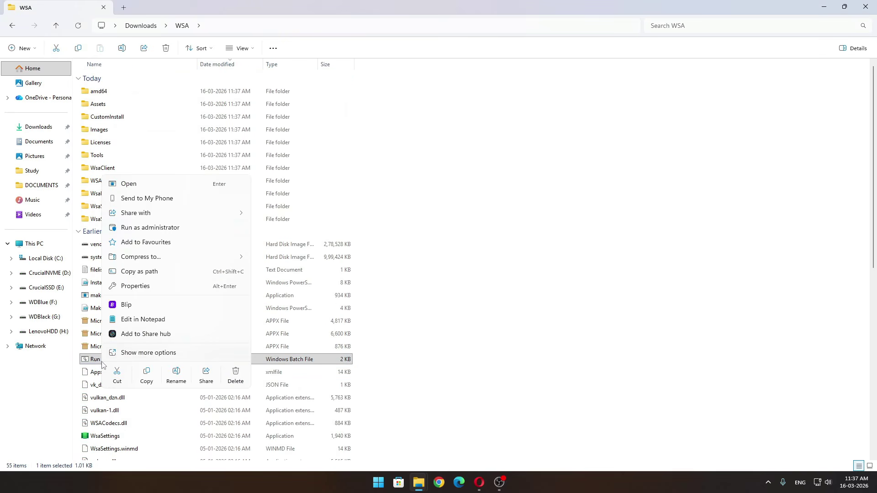
pyautogui.click(146, 227)
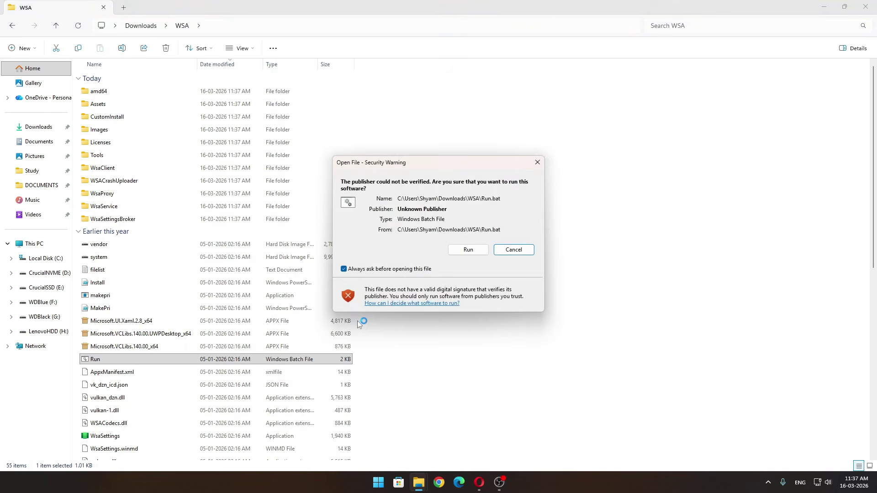
pyautogui.click(468, 249)
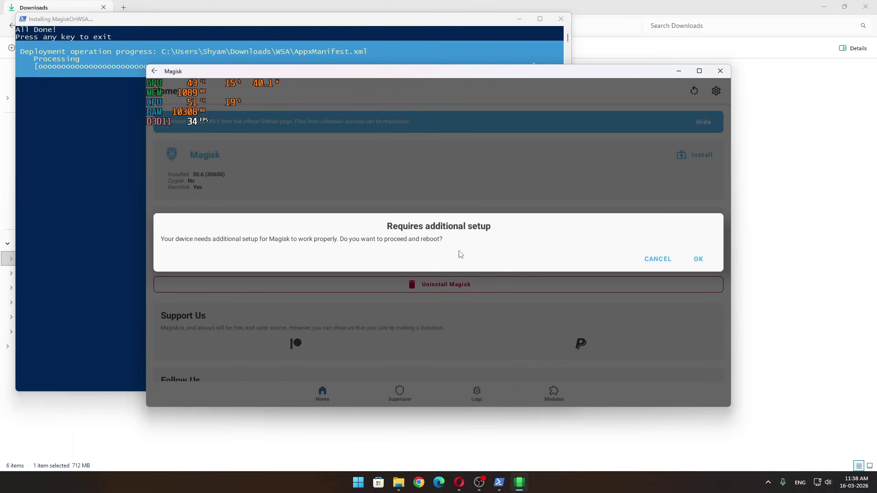
# - Cancel Magisk's additional setup request again and close Magisk and the finished MagiskOnWSA installer
pyautogui.click(652, 259)
pyautogui.click(720, 71)
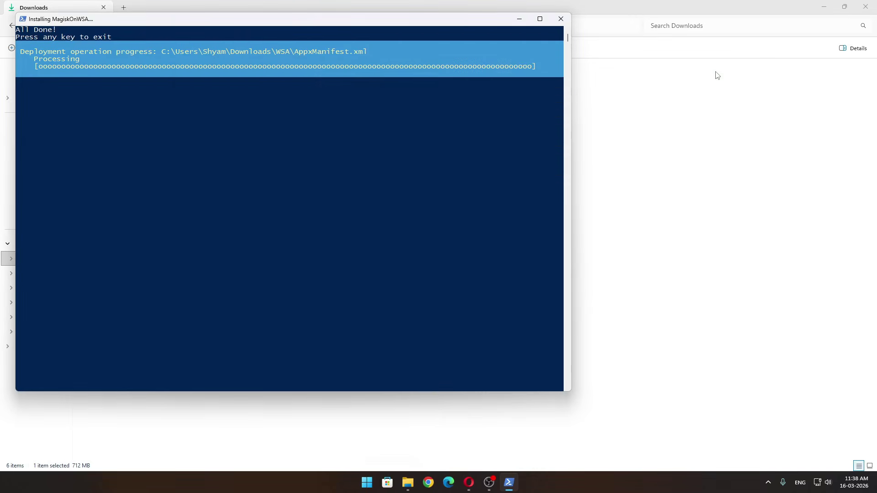
pyautogui.click(561, 19)
# - Close the browser with the WSABuilds release page and launch Windows Subsystem for Android
pyautogui.click(565, 219)
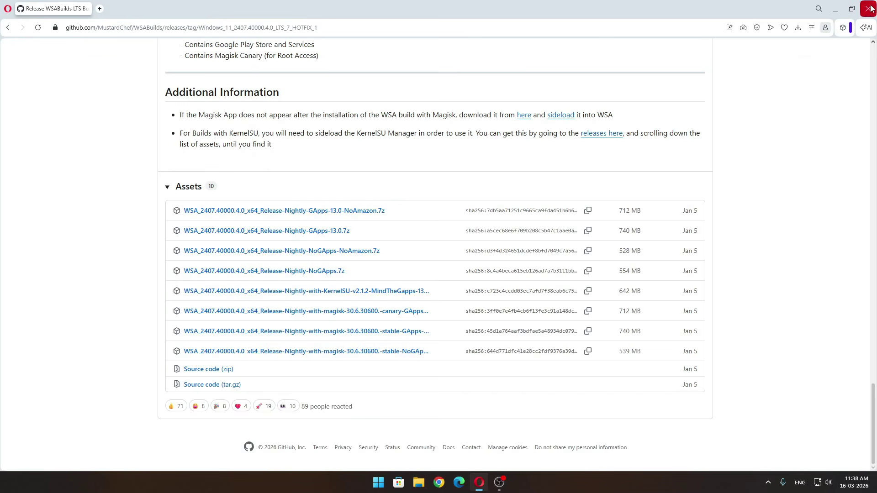
pyautogui.click(869, 8)
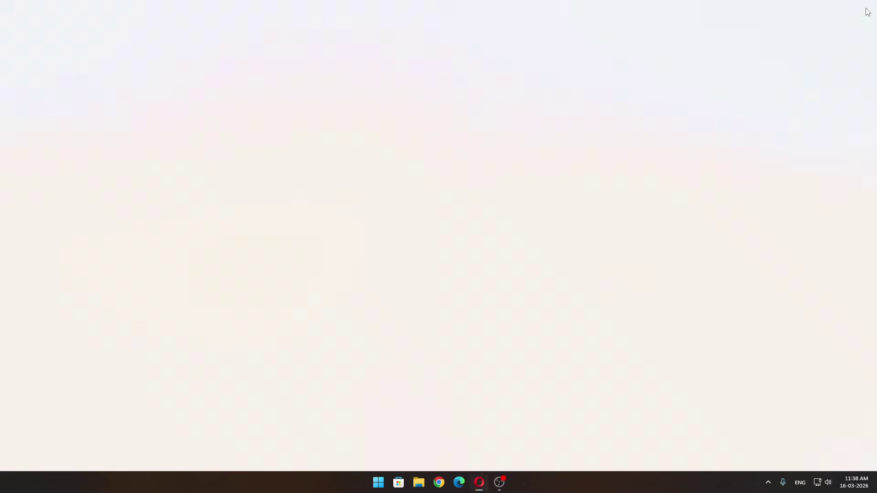
pyautogui.click(383, 483)
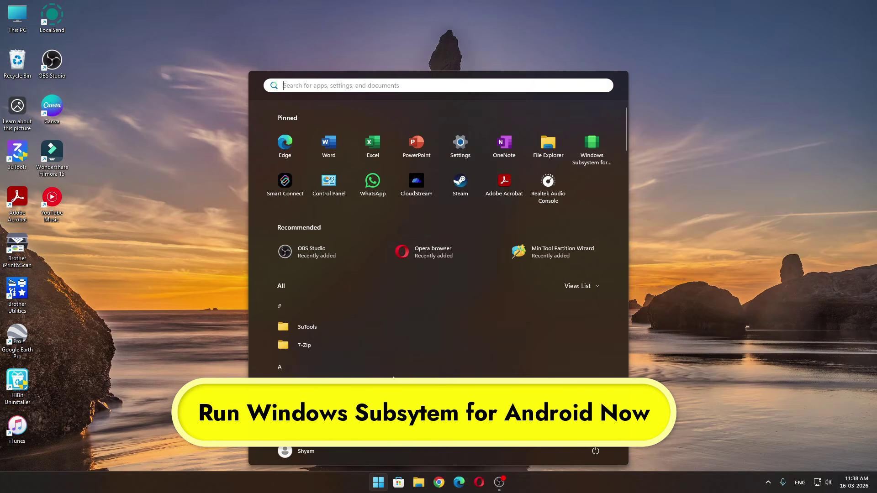
pyautogui.click(580, 159)
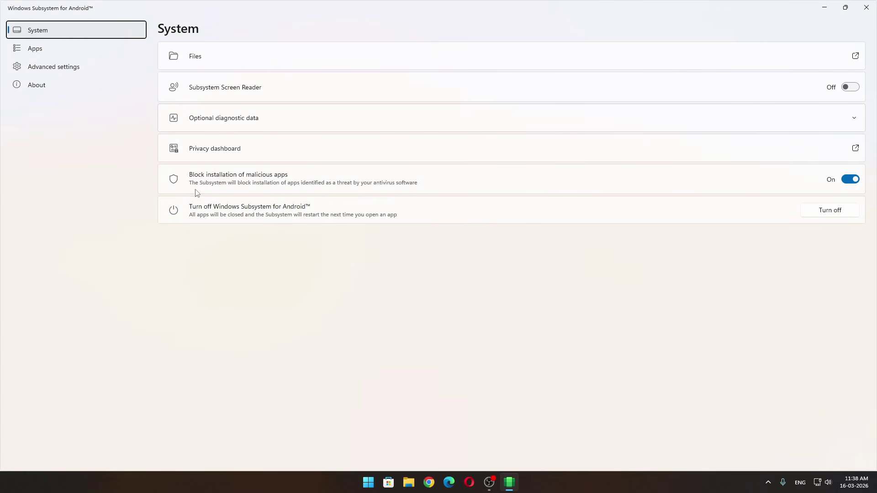
# - Turn Developer mode off and on again in the subsystem's advanced settings
pyautogui.click(66, 67)
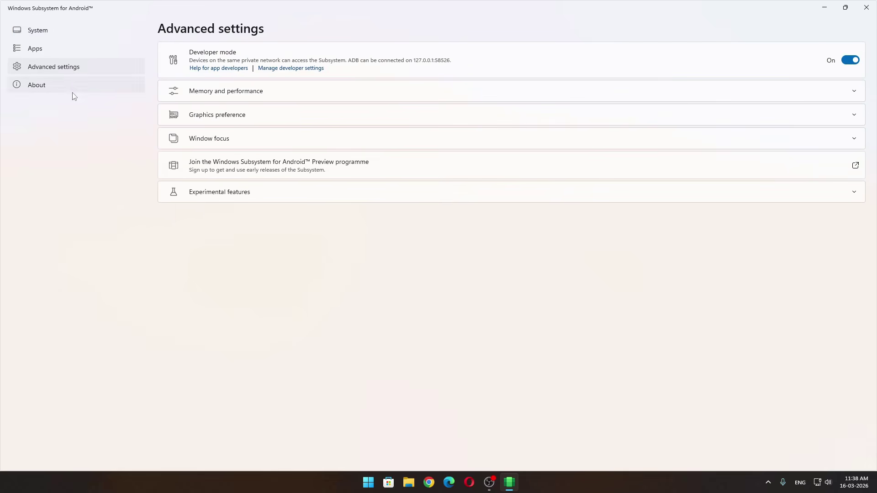
pyautogui.click(848, 62)
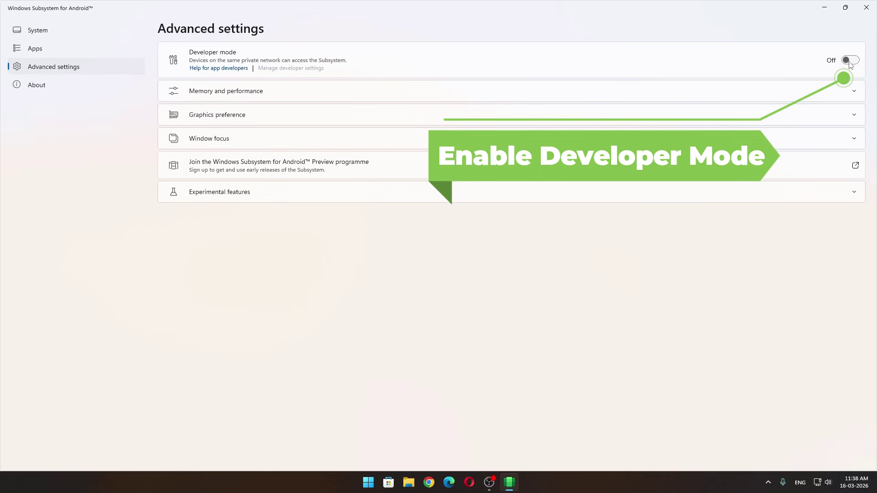
pyautogui.click(849, 62)
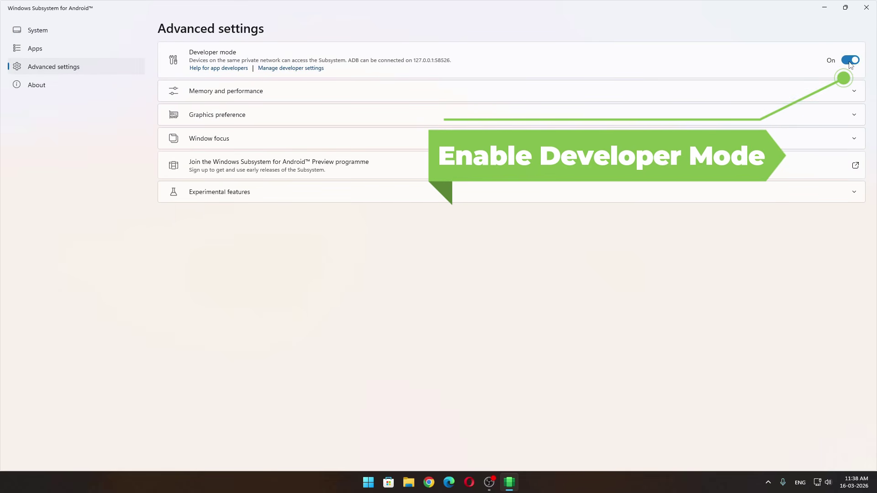
# - Launch the Play Store from the subsystem's list of installed apps
pyautogui.click(50, 53)
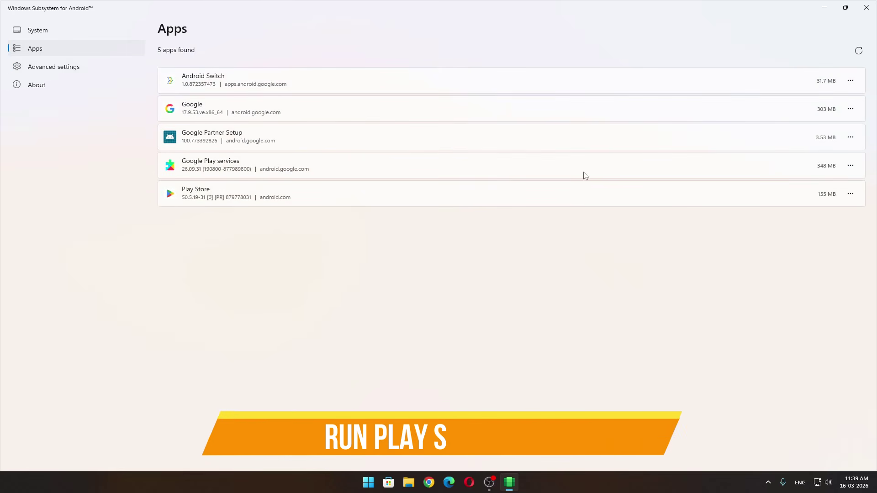
pyautogui.click(850, 194)
pyautogui.click(839, 143)
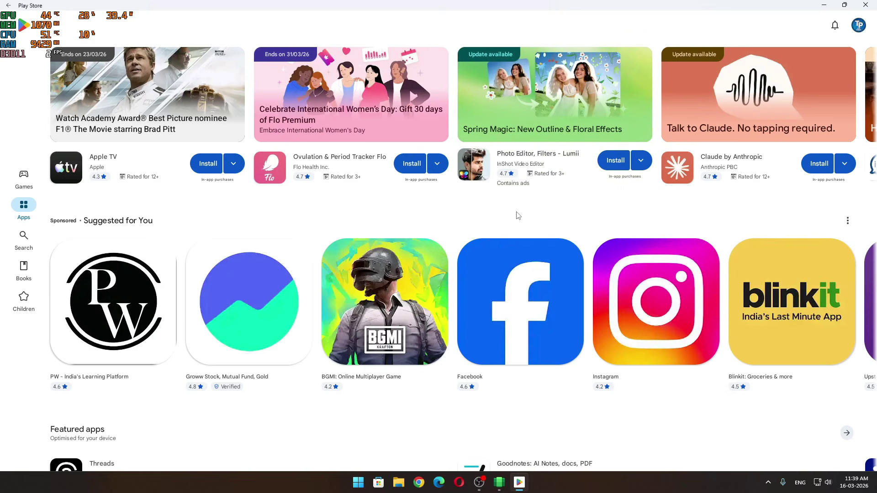
# - Browse the Play Store's Apps page to check that its app listings load
pyautogui.scroll(-7, 512, 219)
pyautogui.scroll(-15, 501, 222)
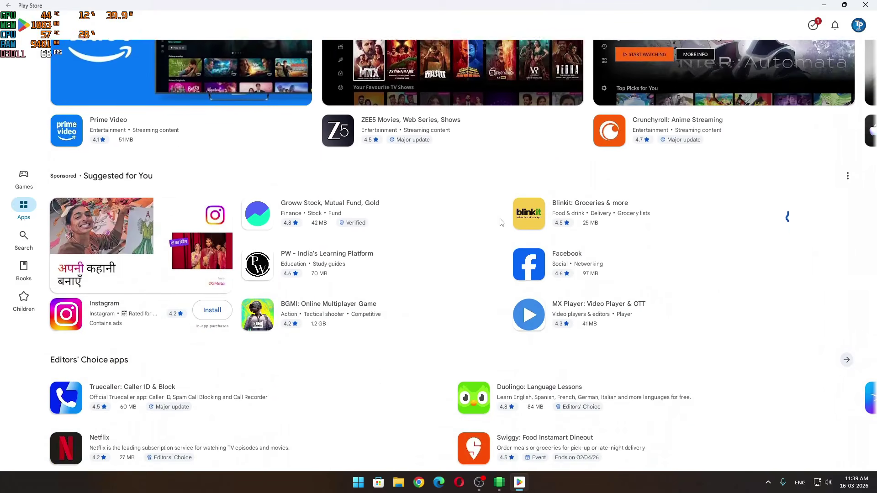
pyautogui.scroll(7, 502, 222)
pyautogui.scroll(14, 501, 222)
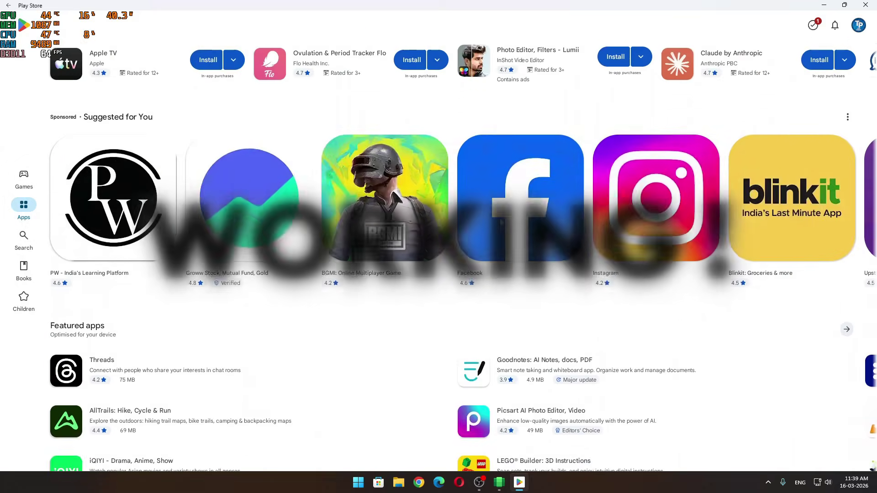
pyautogui.scroll(-20, 502, 222)
pyautogui.scroll(-3, 501, 222)
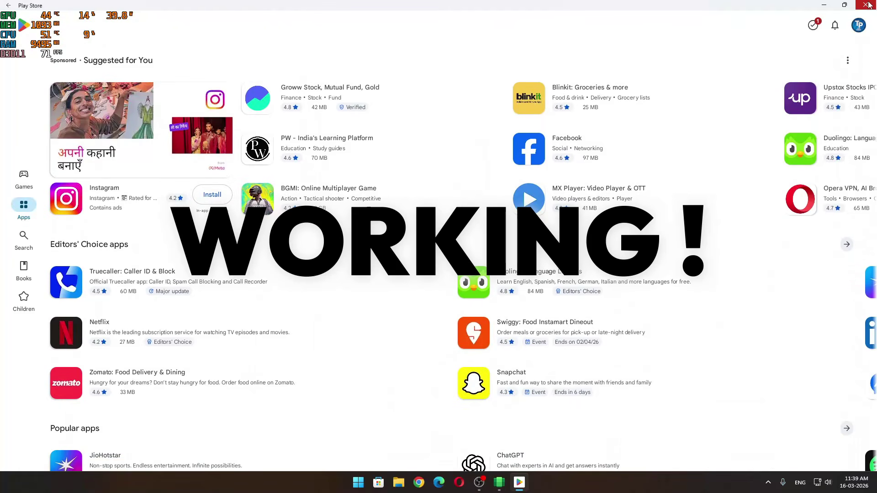